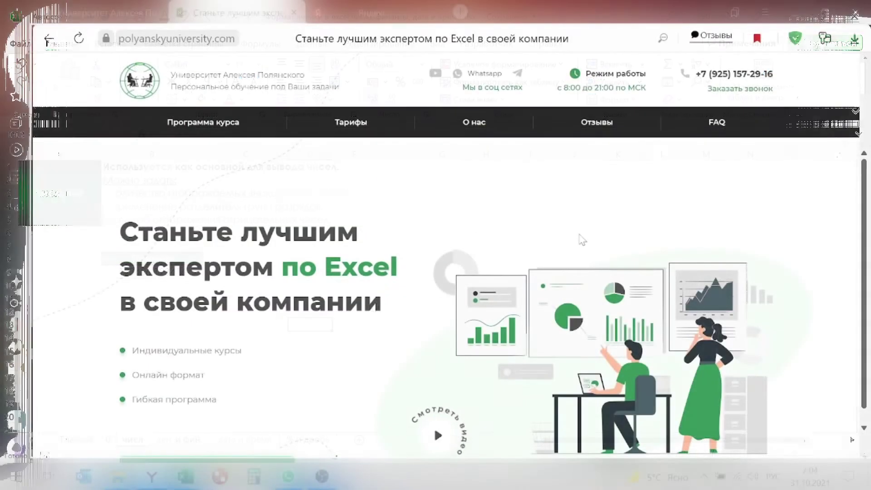
- Scroll the course page down past modules 5–7 to the Важные детали section
{"action": "scroll", "coordinate": [644, 194], "scroll_direction": "down", "scroll_amount": 1}
{"action": "scroll", "coordinate": [785, 184], "scroll_direction": "down", "scroll_amount": 2}
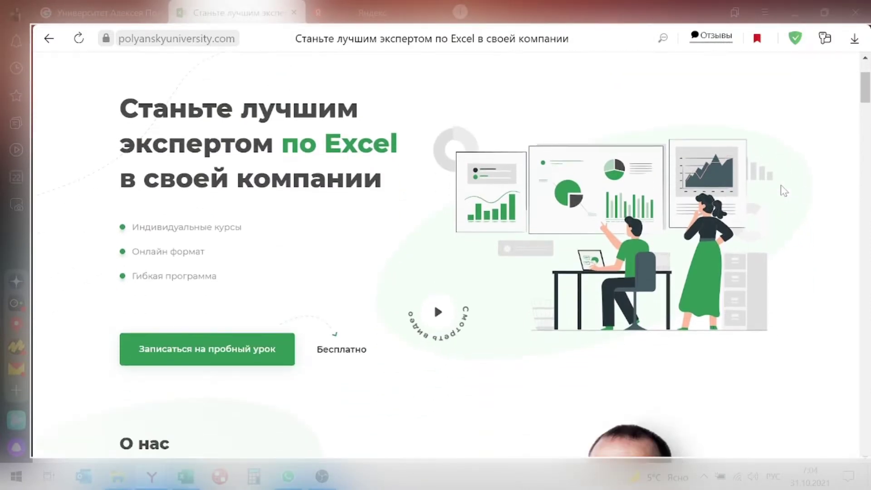
{"action": "scroll", "coordinate": [784, 191], "scroll_direction": "down", "scroll_amount": 3}
{"action": "scroll", "coordinate": [783, 190], "scroll_direction": "down", "scroll_amount": 3}
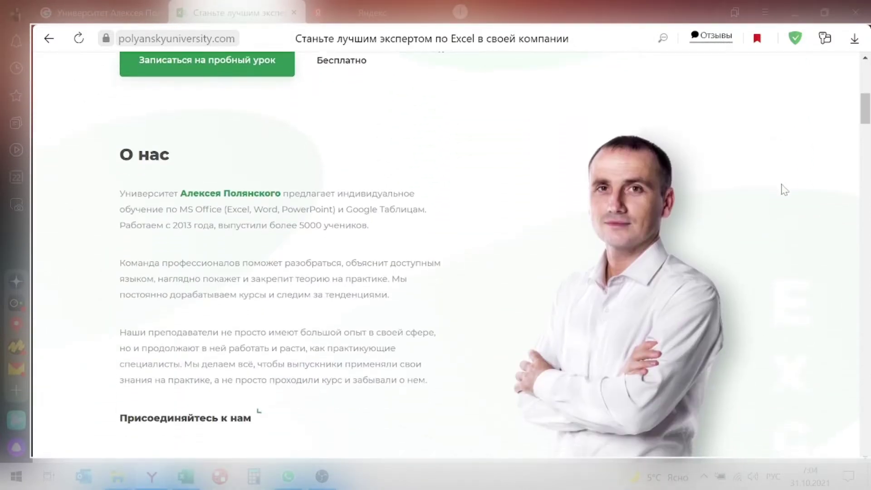
{"action": "scroll", "coordinate": [785, 189], "scroll_direction": "down", "scroll_amount": 2}
{"action": "scroll", "coordinate": [784, 190], "scroll_direction": "down", "scroll_amount": 1}
{"action": "scroll", "coordinate": [784, 190], "scroll_direction": "down", "scroll_amount": 2}
{"action": "scroll", "coordinate": [784, 189], "scroll_direction": "down", "scroll_amount": 5}
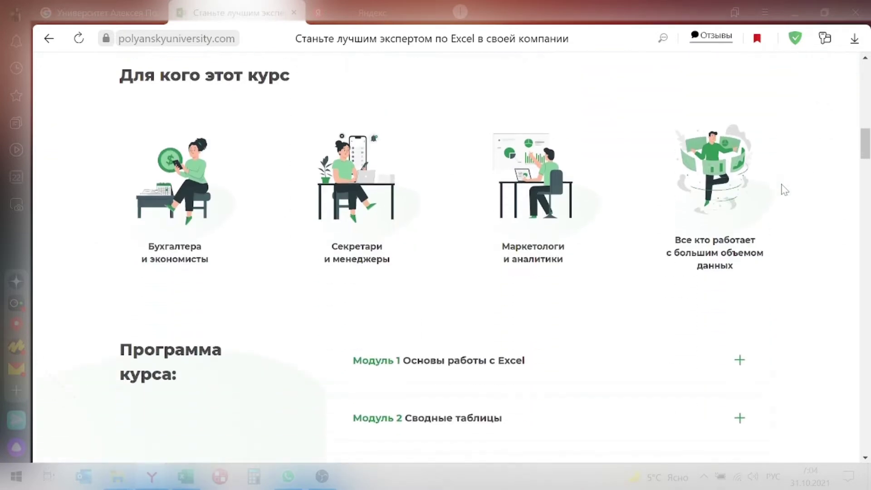
{"action": "scroll", "coordinate": [784, 189], "scroll_direction": "down", "scroll_amount": 5}
{"action": "scroll", "coordinate": [785, 189], "scroll_direction": "down", "scroll_amount": 1}
{"action": "scroll", "coordinate": [785, 190], "scroll_direction": "down", "scroll_amount": 6}
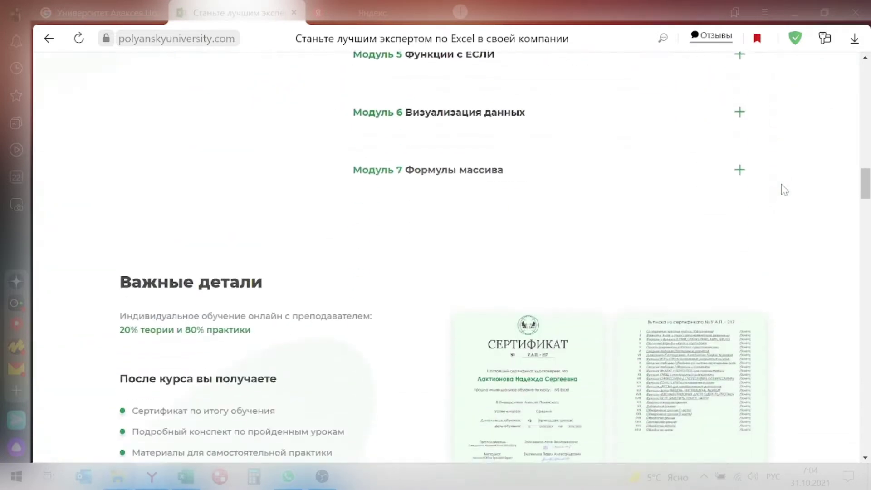
{"action": "scroll", "coordinate": [784, 189], "scroll_direction": "down", "scroll_amount": 3}
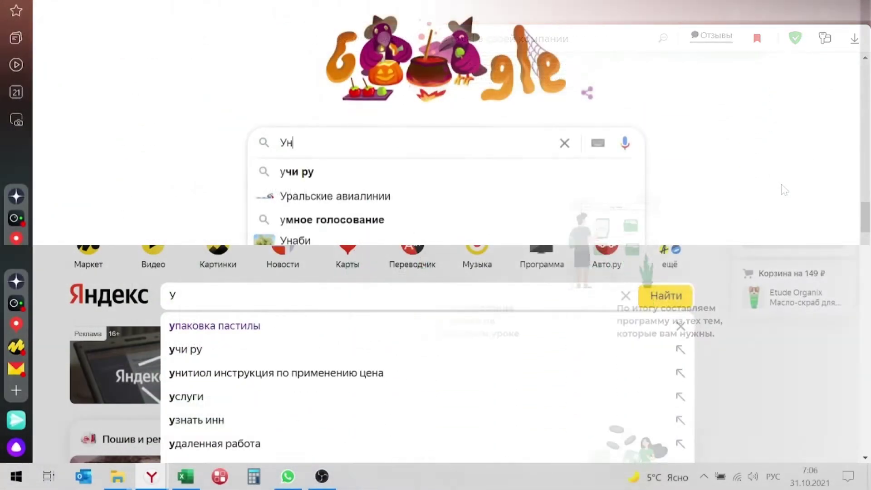
- Finish typing the university's full name into the search box
{"action": "type", "text": "иве"}
{"action": "type", "text": "рситет "}
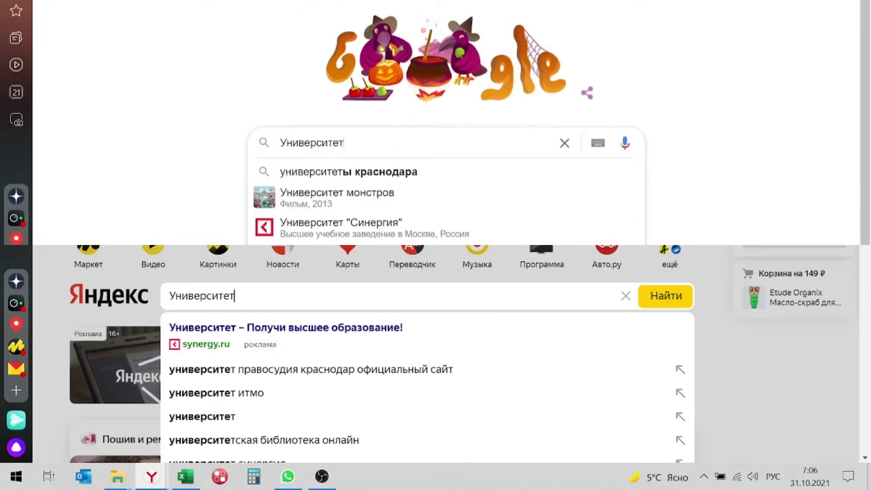
{"action": "type", "text": "Алексея Полянского"}
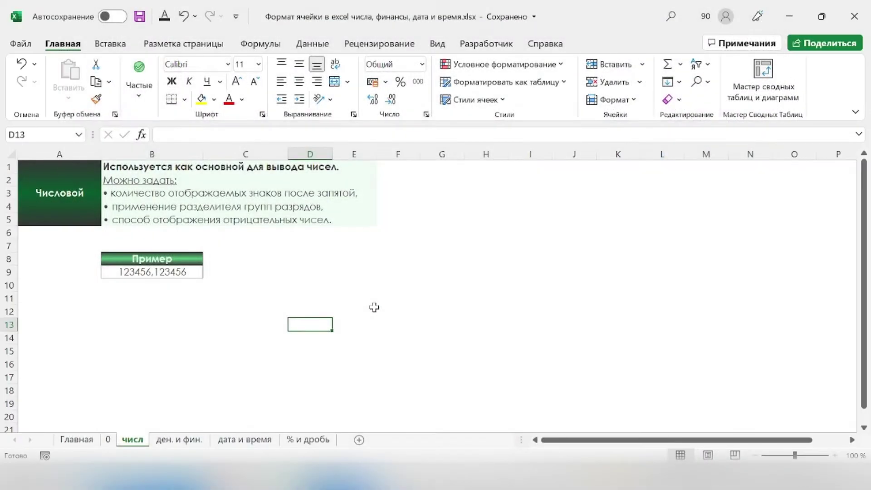
- Give B9 a Числовой format with 1 decimal, thousands grouping and red negative numbers
{"action": "left_click", "coordinate": [137, 273]}
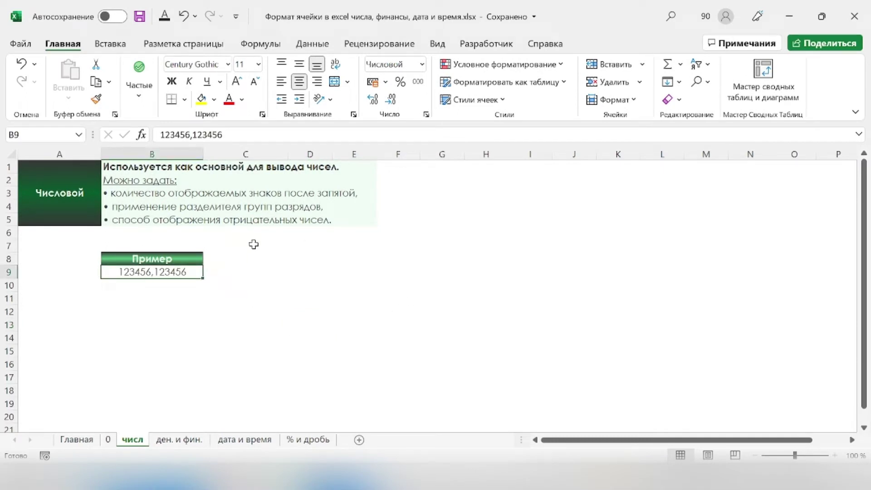
{"action": "right_click", "coordinate": [196, 273]}
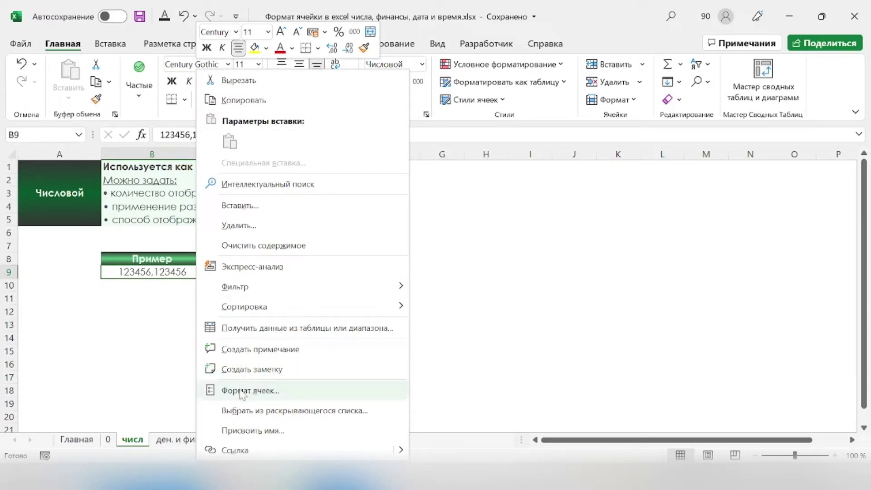
{"action": "left_click", "coordinate": [261, 390]}
{"action": "left_click_drag", "start_coordinate": [248, 128], "coordinate": [564, 119]}
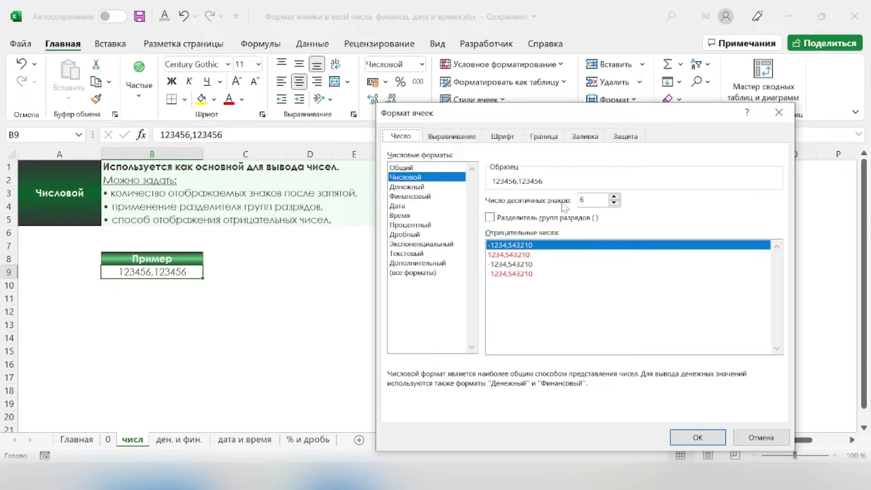
{"action": "left_click", "coordinate": [581, 200]}
{"action": "type", "text": "0"}
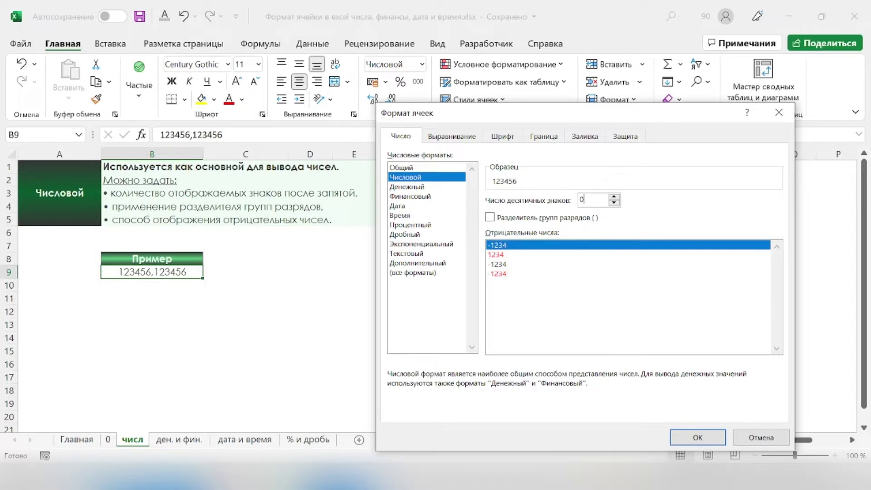
{"action": "type", "text": "1"}
{"action": "left_click", "coordinate": [490, 217]}
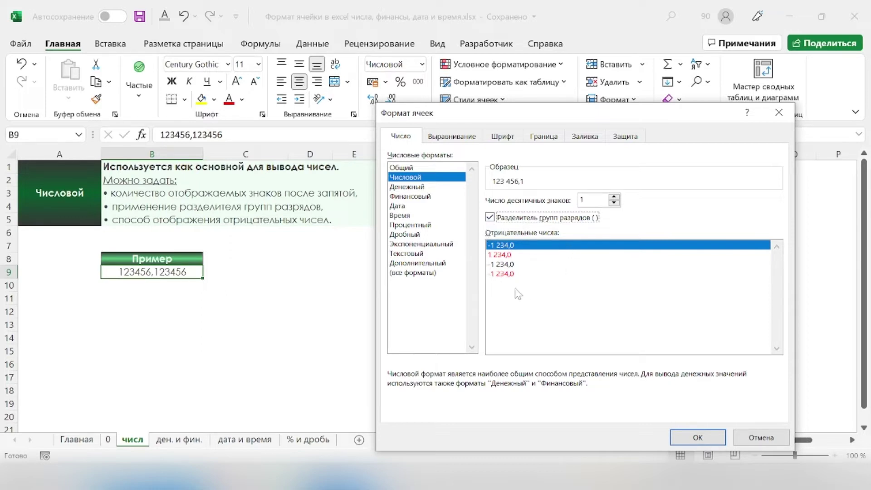
{"action": "left_click", "coordinate": [506, 274]}
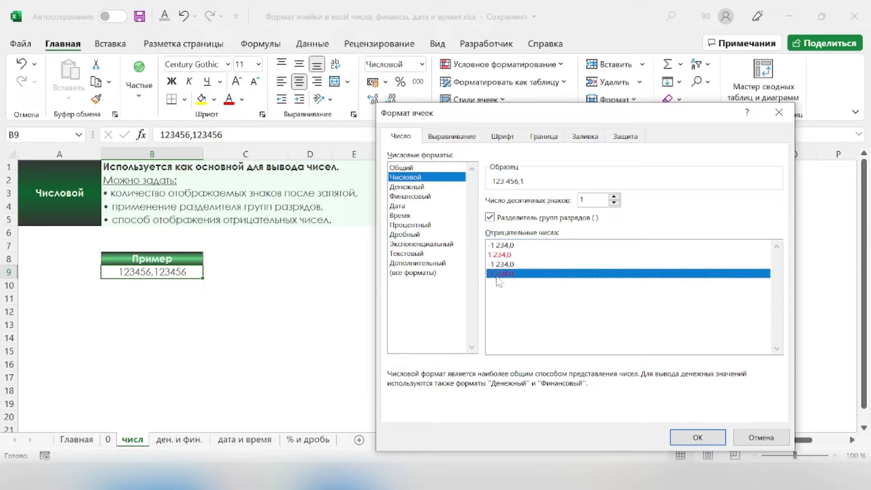
{"action": "left_click", "coordinate": [697, 437]}
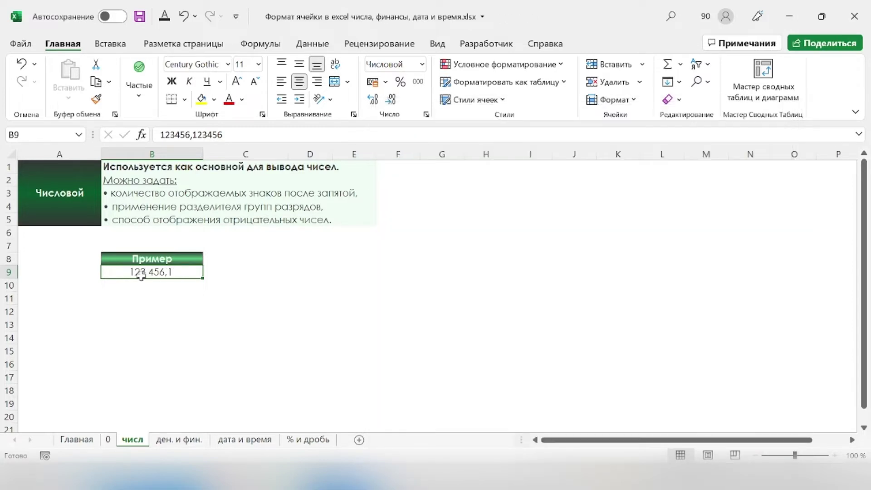
{"action": "left_click", "coordinate": [161, 134]}
- Make the B9 value negative, -123456,123456
{"action": "type", "text": "-"}
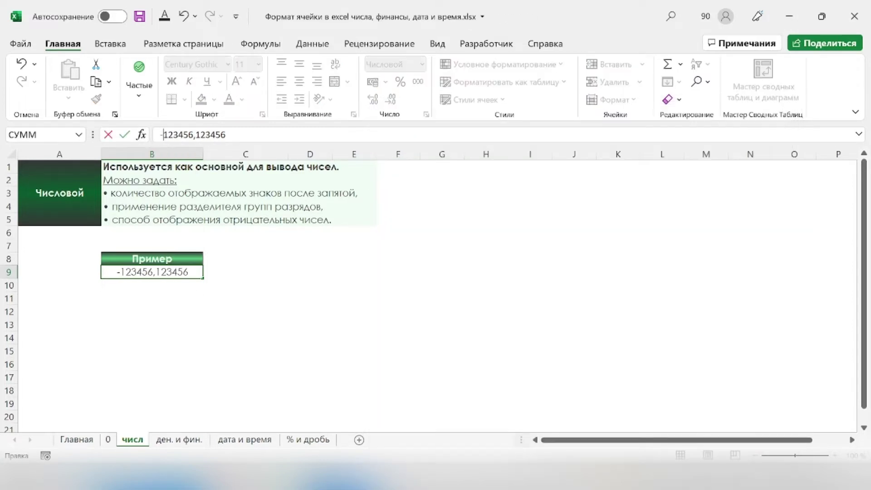
{"action": "key", "text": "Return"}
{"action": "left_click", "coordinate": [188, 272]}
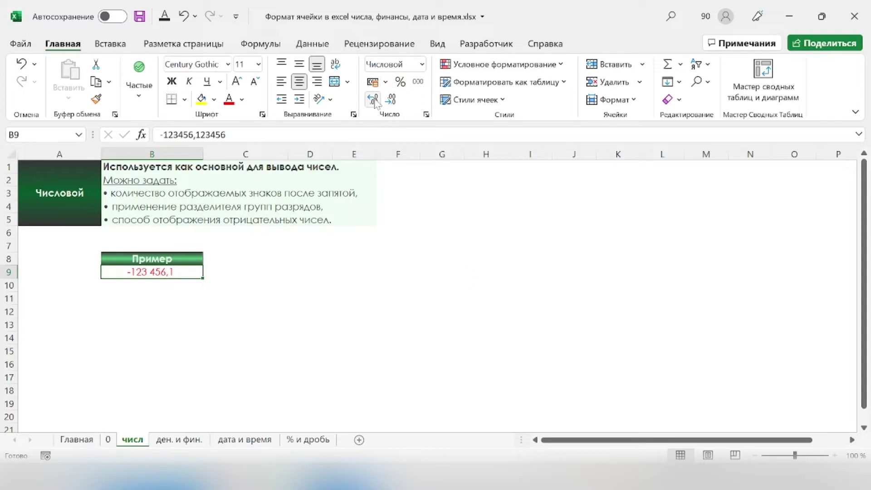
- Adjust B9's displayed decimals to four with Decrease and Increase Decimal
{"action": "left_click", "coordinate": [392, 101]}
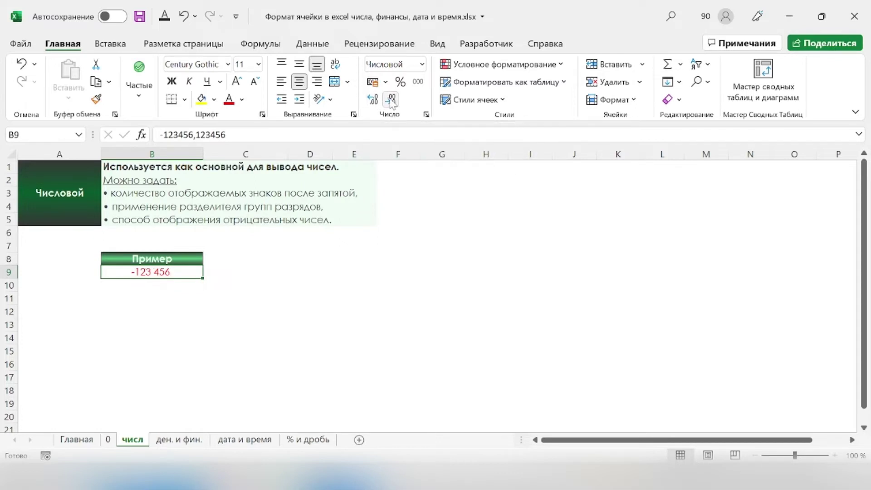
{"action": "left_click", "coordinate": [373, 100]}
{"action": "left_click", "coordinate": [373, 100]}
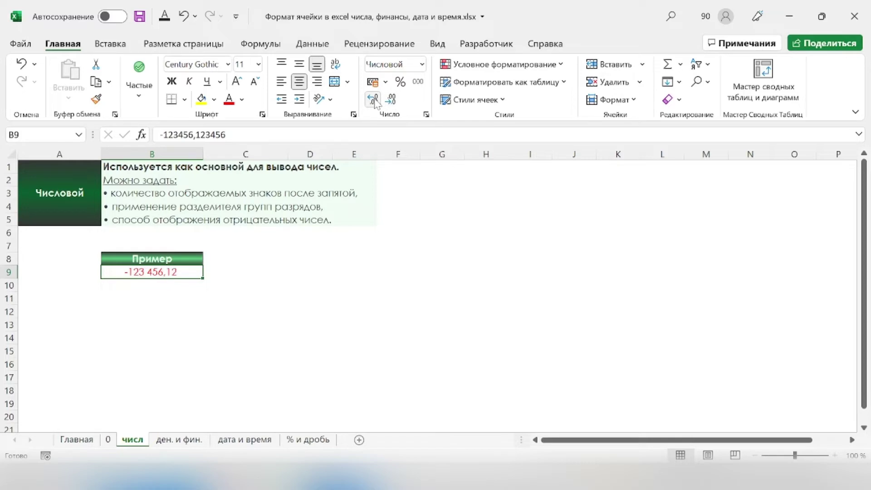
{"action": "left_click", "coordinate": [373, 100]}
{"action": "left_click", "coordinate": [372, 99]}
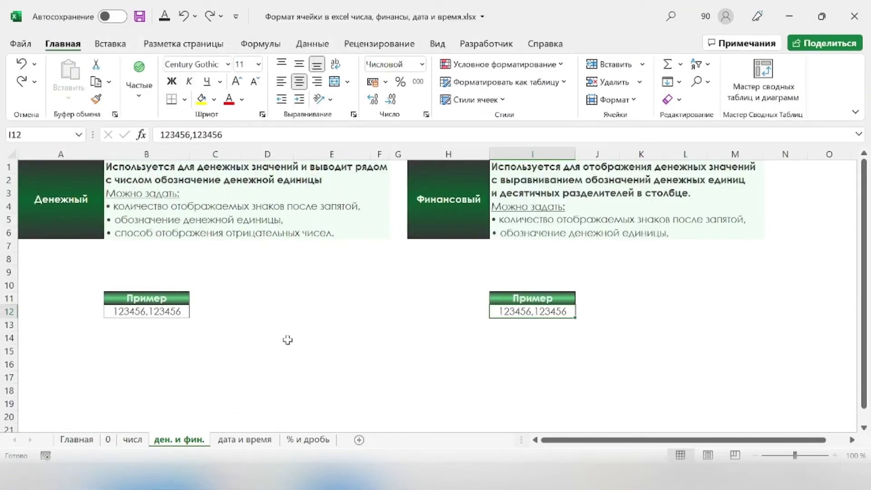
- Format B12 as Денежный US-dollar currency with 0 decimals and red negative numbers
{"action": "right_click", "coordinate": [183, 312]}
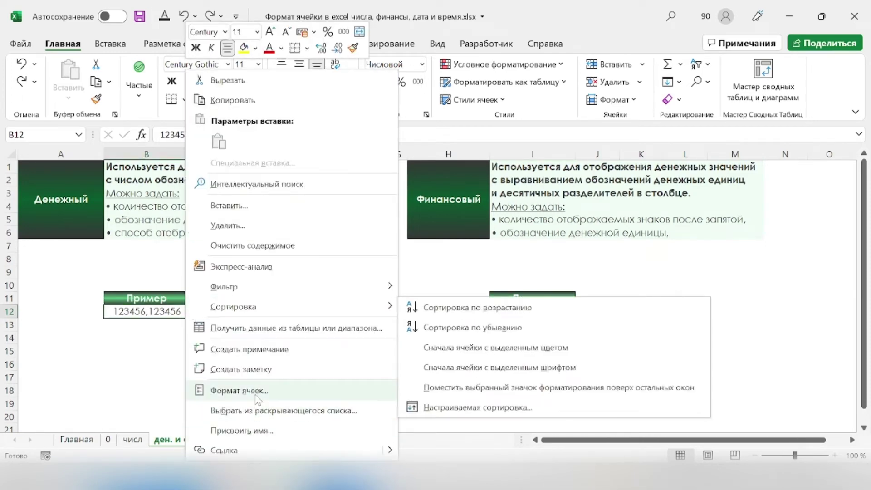
{"action": "left_click", "coordinate": [254, 391]}
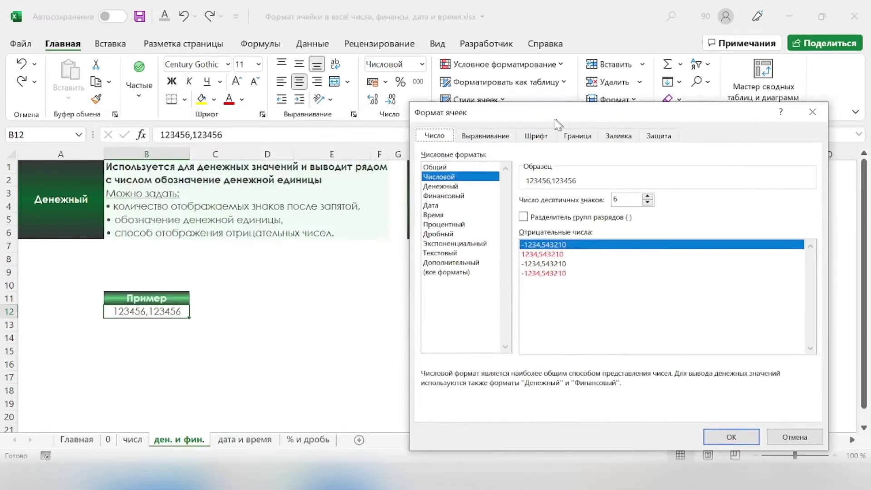
{"action": "left_click", "coordinate": [424, 172]}
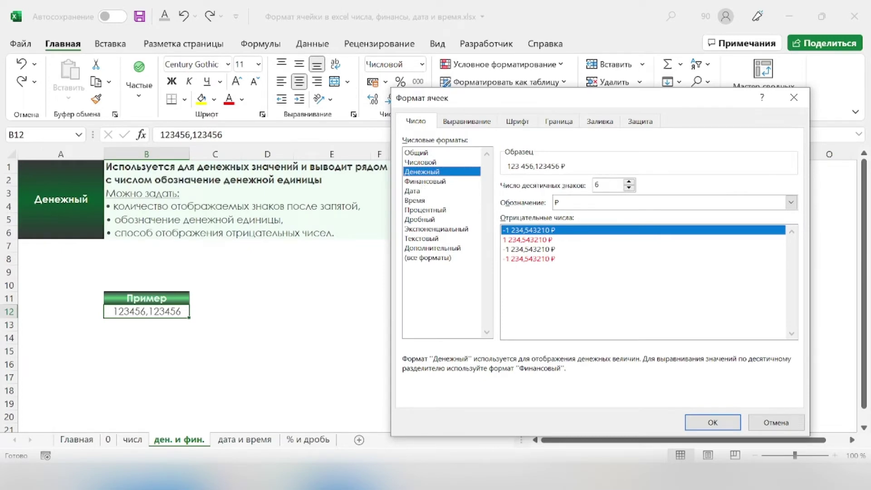
{"action": "type", "text": "0"}
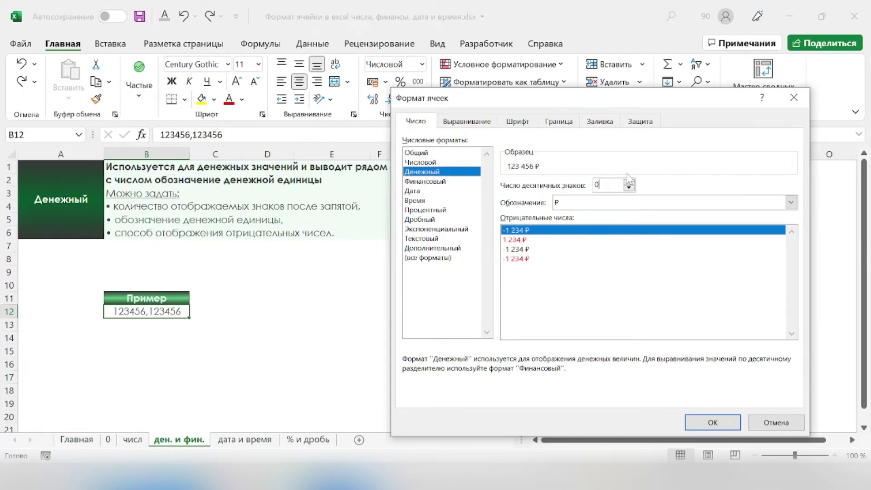
{"action": "left_click", "coordinate": [582, 204]}
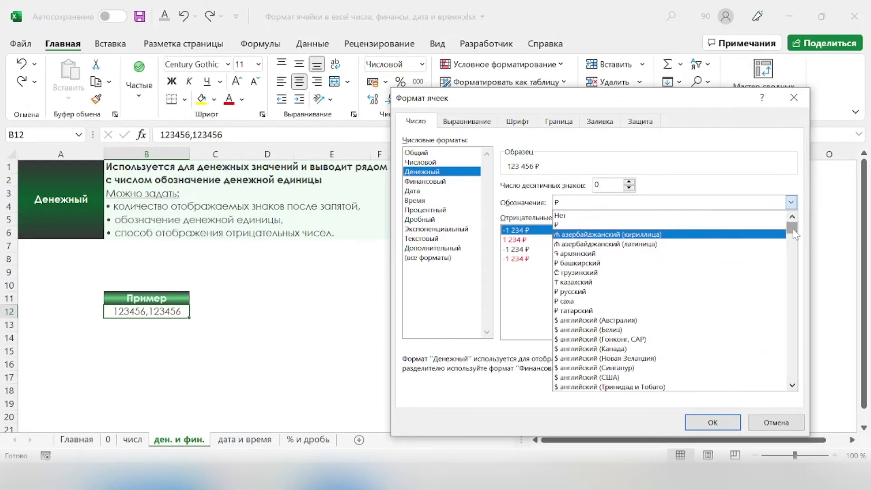
{"action": "left_click", "coordinate": [585, 377]}
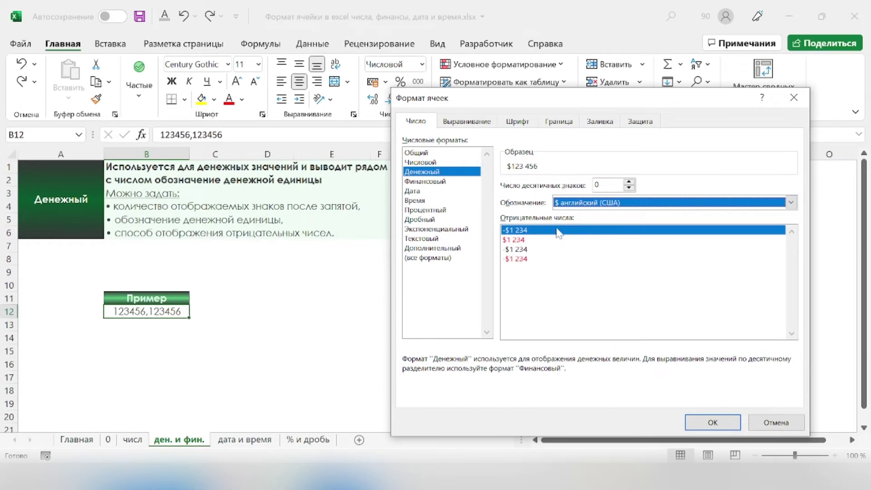
{"action": "left_click", "coordinate": [522, 259]}
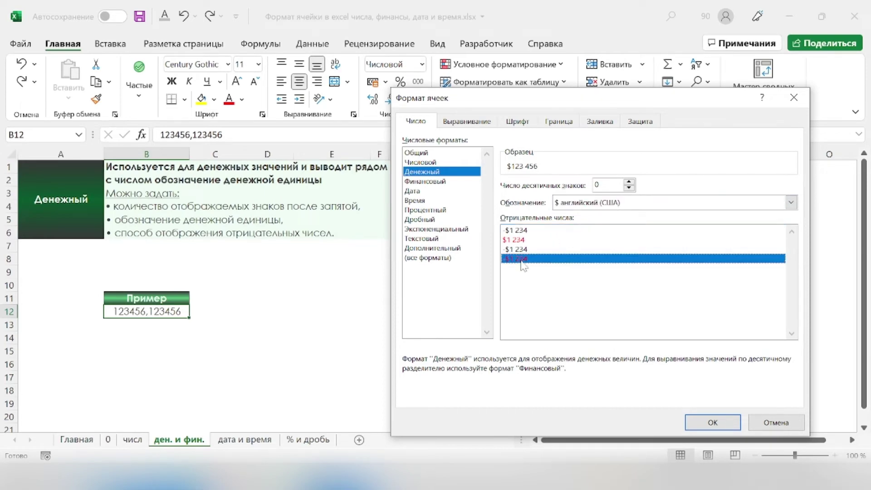
{"action": "left_click", "coordinate": [712, 421]}
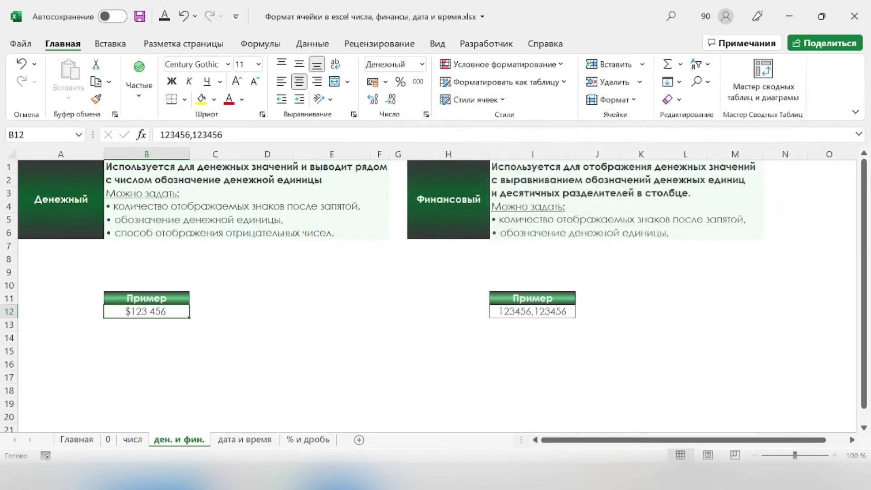
{"action": "left_click", "coordinate": [163, 134]}
- Commit B12 as -123456,123456 and select the Финансовый example in I12
{"action": "type", "text": "-"}
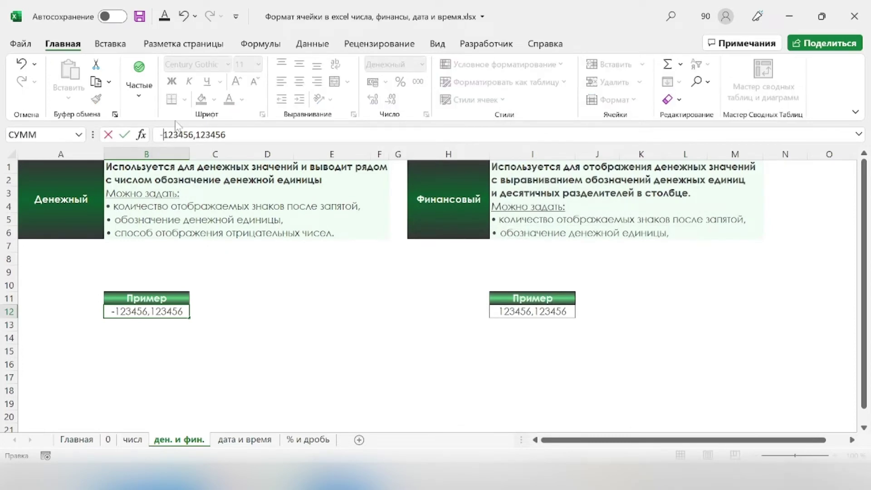
{"action": "key", "text": "Return"}
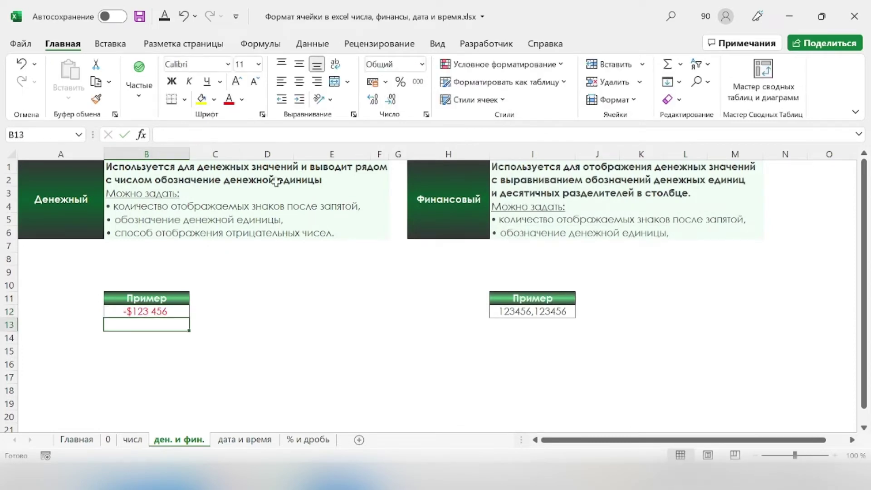
{"action": "left_click", "coordinate": [546, 313]}
- Give I12 a Финансовый euro format with 0 decimals, then go to the дата и время sheet
{"action": "right_click", "coordinate": [536, 322]}
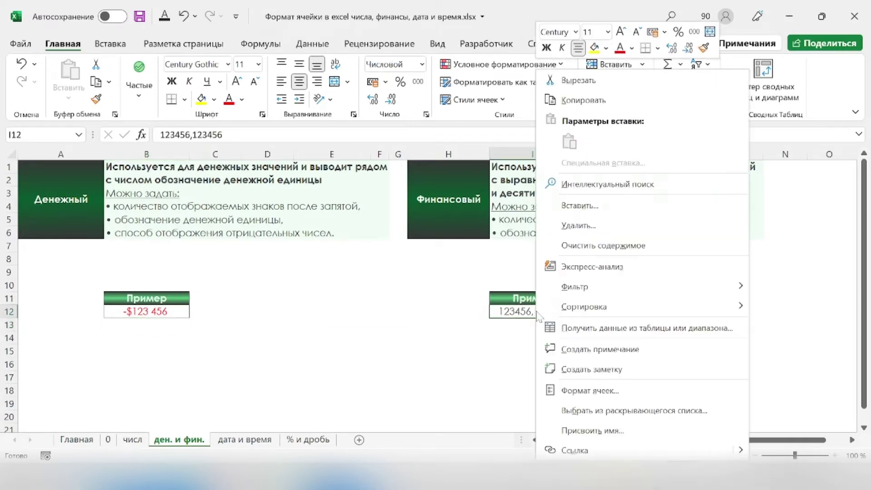
{"action": "left_click", "coordinate": [569, 391]}
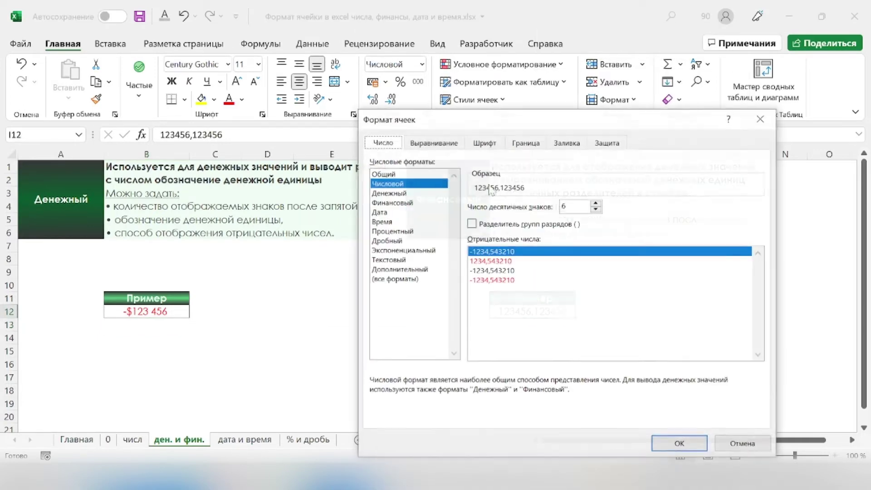
{"action": "left_click_drag", "start_coordinate": [408, 120], "coordinate": [100, 95]}
{"action": "left_click", "coordinate": [99, 179]}
{"action": "type", "text": "0"}
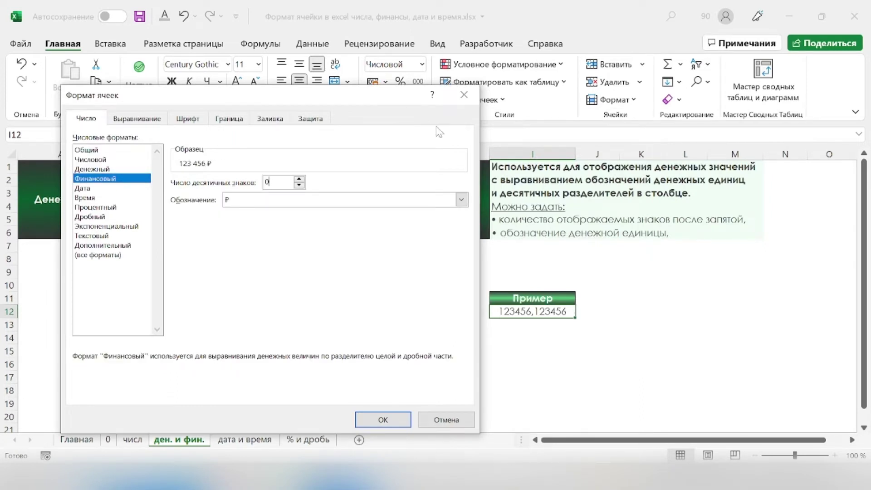
{"action": "left_click", "coordinate": [461, 199]}
{"action": "scroll", "coordinate": [345, 272], "scroll_direction": "down", "scroll_amount": 5}
{"action": "left_click", "coordinate": [263, 252]}
{"action": "left_click", "coordinate": [384, 419]}
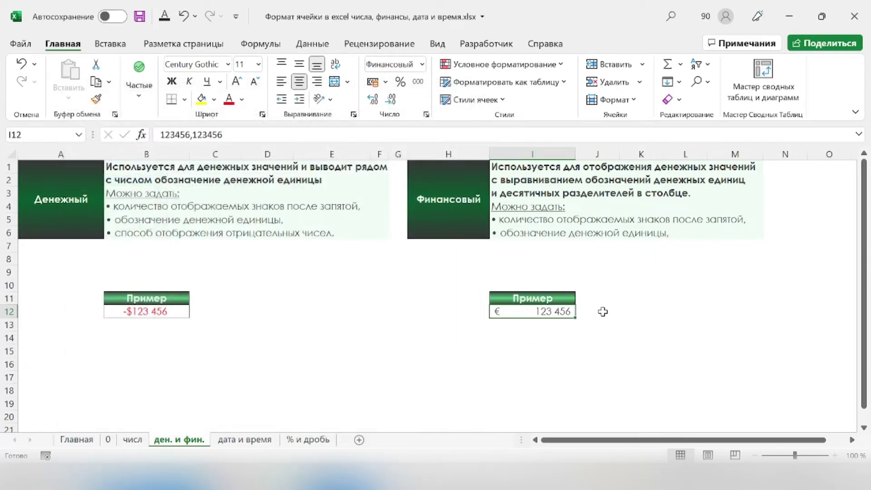
{"action": "key", "text": "ctrl+Page_Down"}
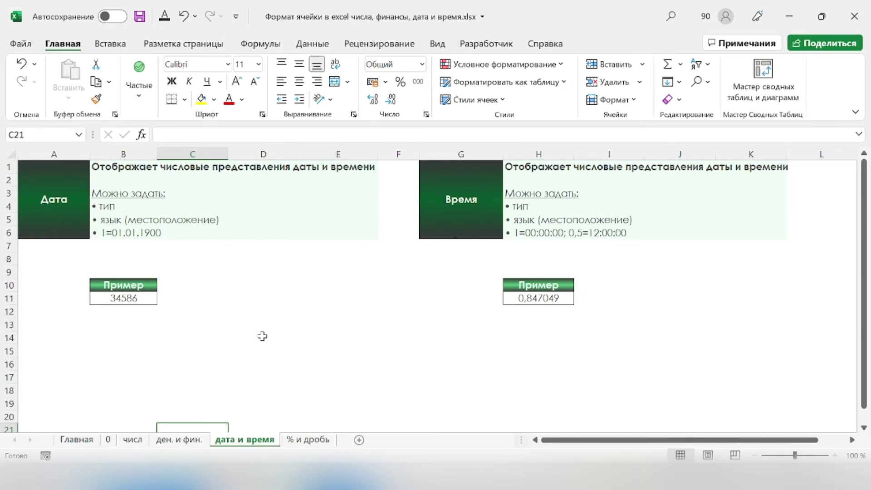
{"action": "left_click", "coordinate": [52, 199]}
{"action": "left_click", "coordinate": [155, 235]}
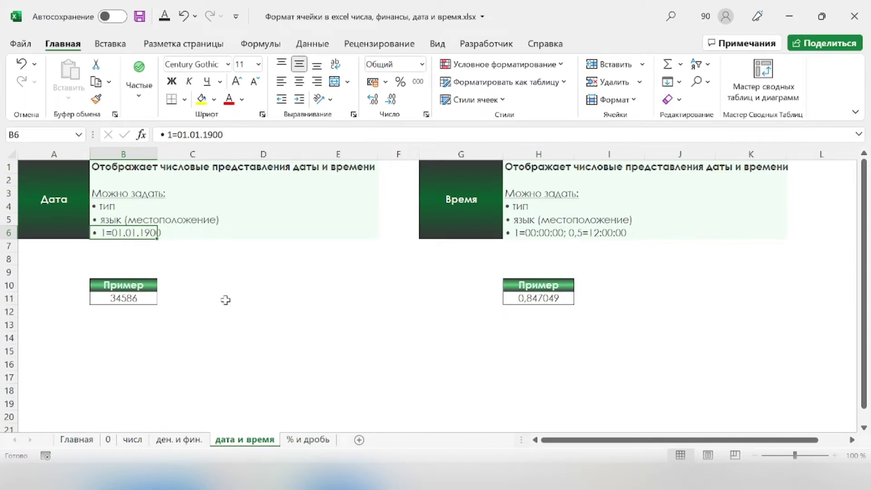
{"action": "left_click", "coordinate": [138, 299]}
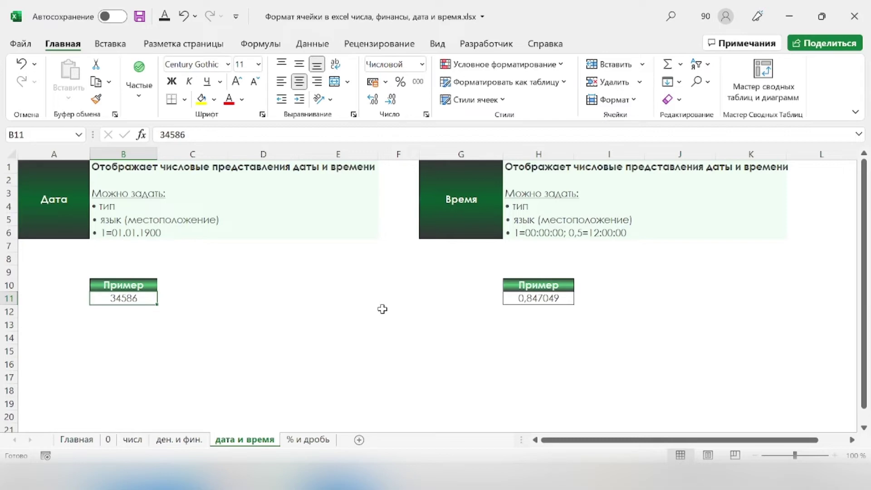
- Open Format Cells for B11 and choose the Дата category with the русский locale
{"action": "right_click", "coordinate": [134, 305]}
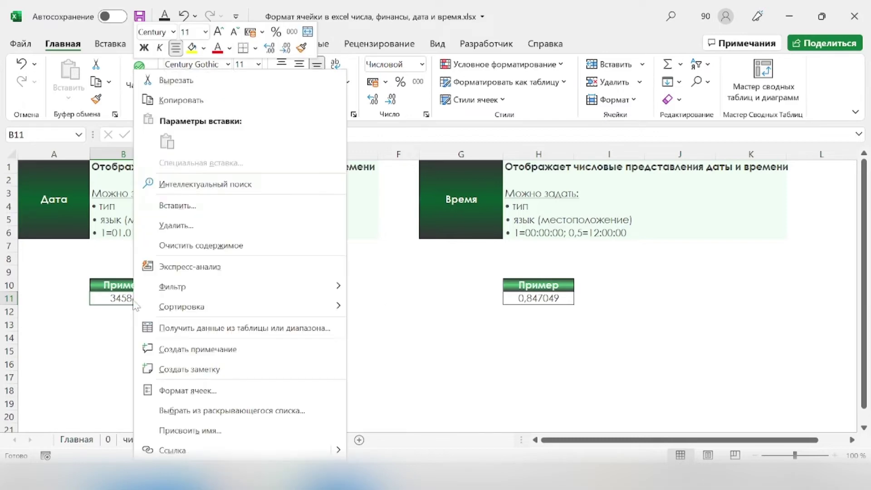
{"action": "left_click", "coordinate": [187, 390]}
{"action": "mouse_move", "coordinate": [286, 125]}
{"action": "left_mouse_down"}
{"action": "mouse_move", "coordinate": [585, 128]}
{"action": "mouse_move", "coordinate": [664, 100]}
{"action": "left_mouse_up"}
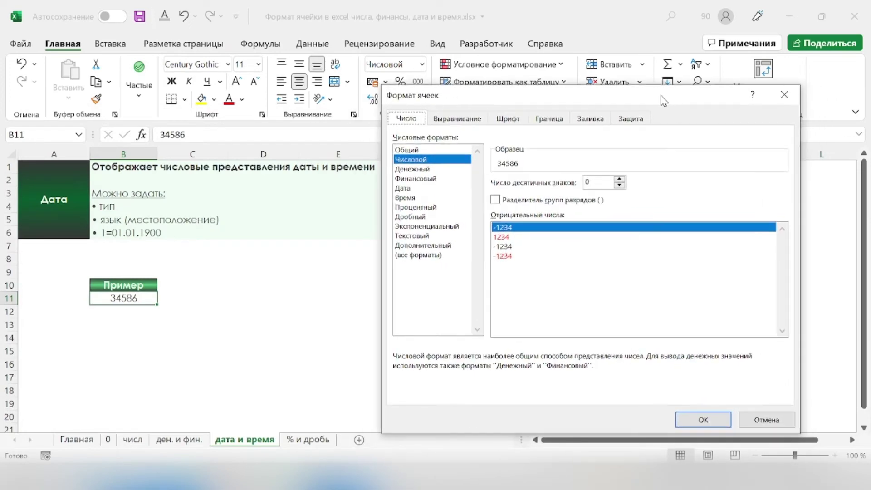
{"action": "left_click", "coordinate": [402, 188]}
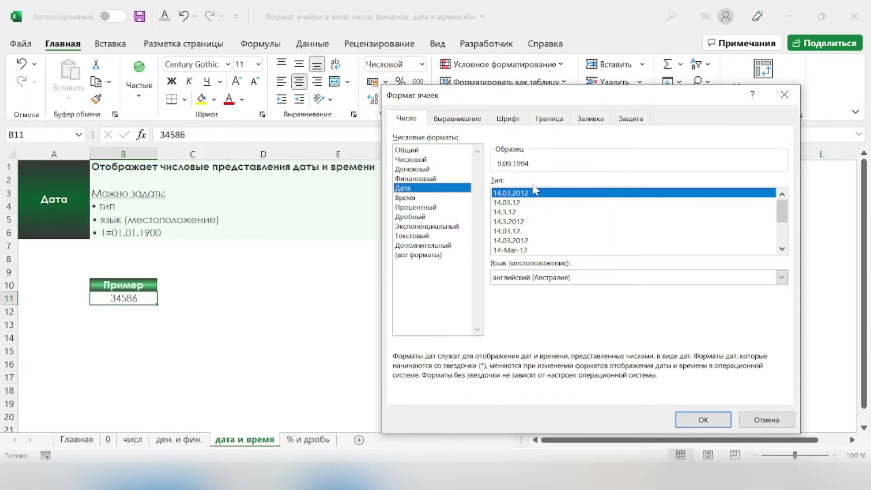
{"action": "scroll", "coordinate": [787, 218], "scroll_direction": "down", "scroll_amount": 1}
{"action": "scroll", "coordinate": [788, 240], "scroll_direction": "down", "scroll_amount": 1}
{"action": "left_click", "coordinate": [782, 278]}
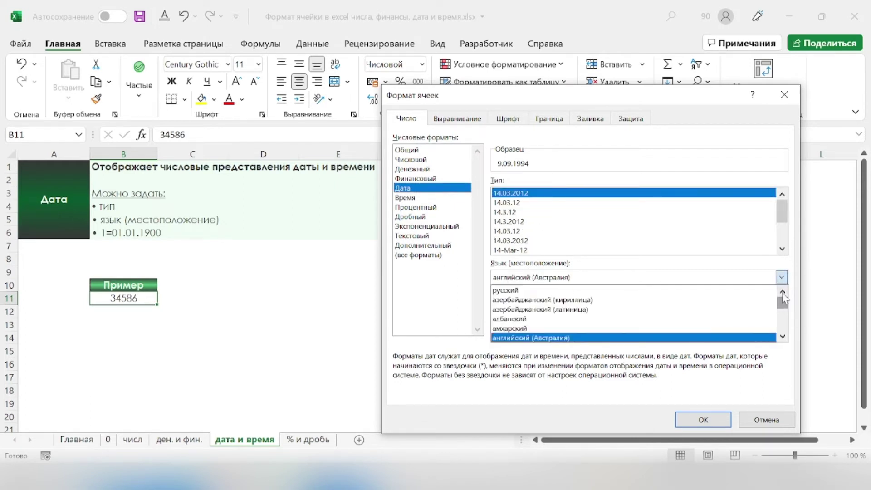
{"action": "left_click", "coordinate": [539, 289]}
- Preview the Russian date types and apply the '2012, март' year-and-month format
{"action": "left_click", "coordinate": [516, 203]}
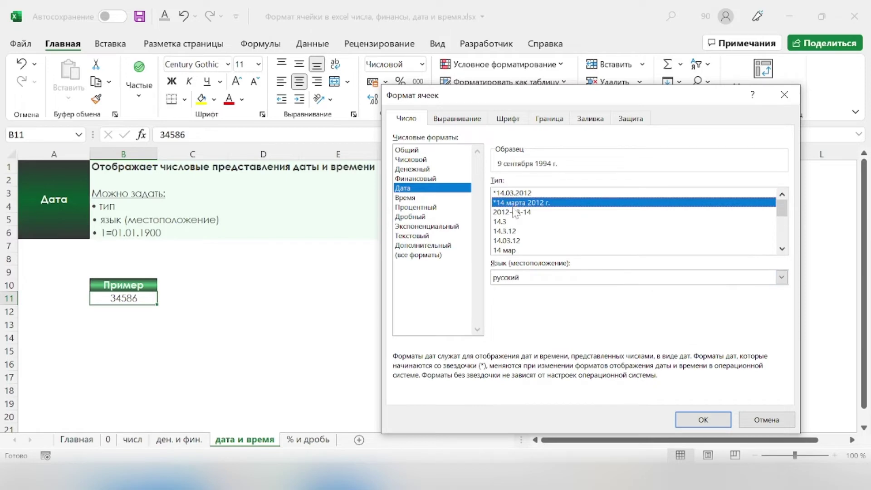
{"action": "left_click", "coordinate": [515, 212]}
{"action": "left_click", "coordinate": [513, 221]}
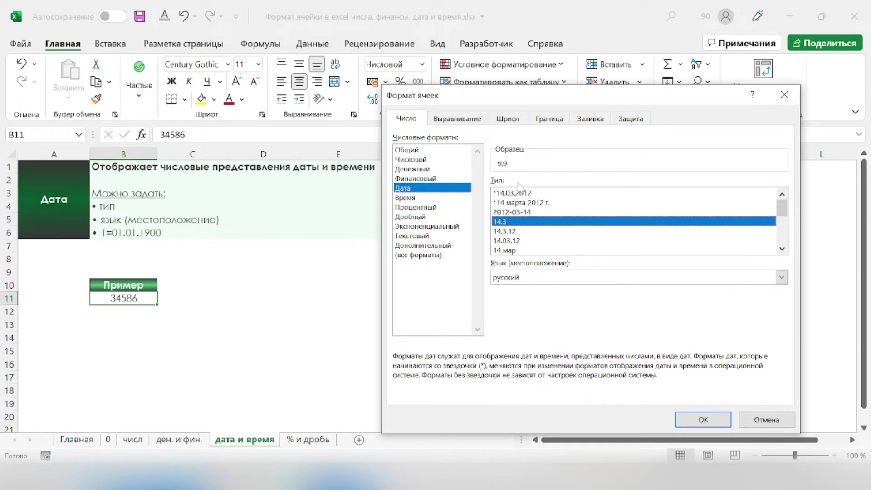
{"action": "left_click", "coordinate": [517, 231]}
{"action": "left_click", "coordinate": [520, 241]}
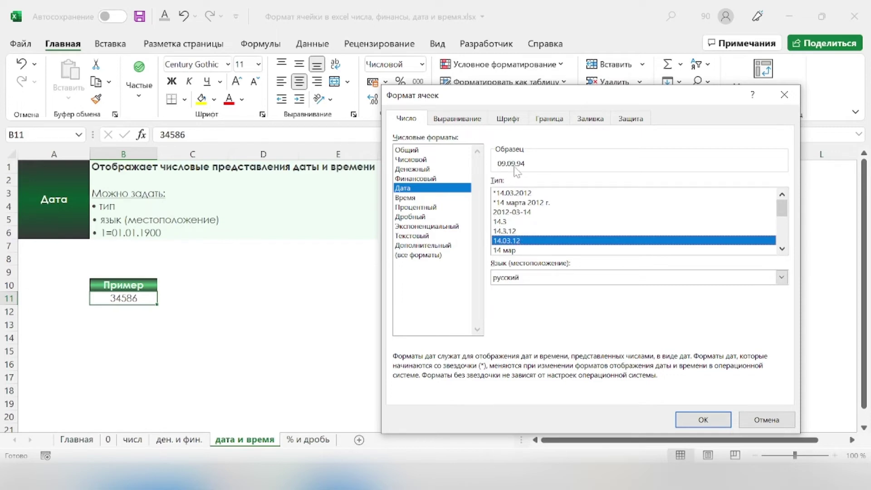
{"action": "left_click", "coordinate": [781, 248]}
{"action": "left_click", "coordinate": [782, 249]}
{"action": "left_click", "coordinate": [782, 248]}
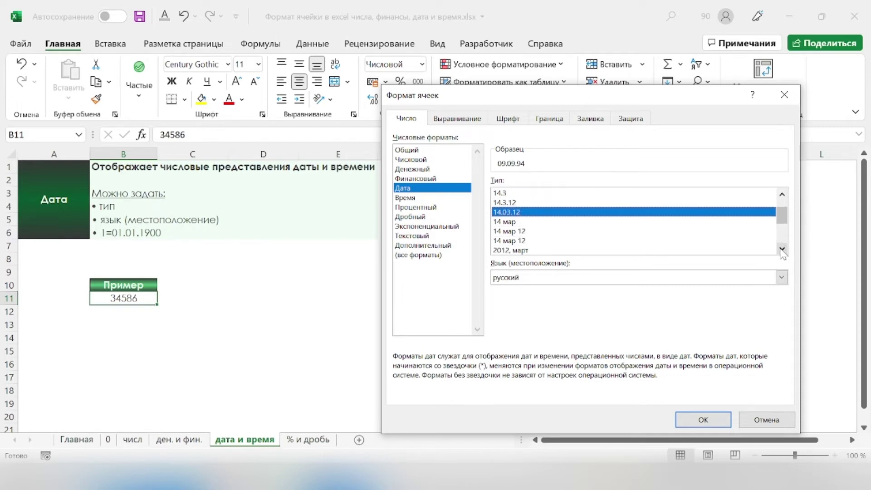
{"action": "left_click", "coordinate": [782, 248]}
{"action": "left_click", "coordinate": [781, 248]}
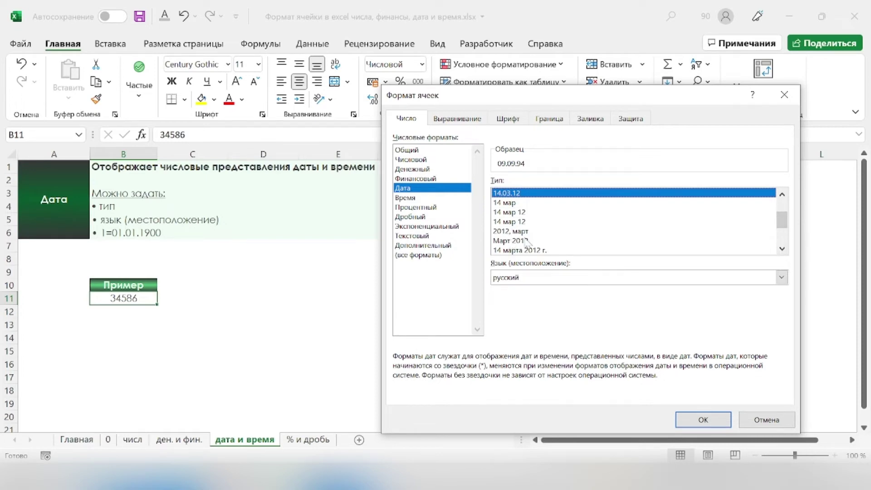
{"action": "left_click", "coordinate": [521, 241]}
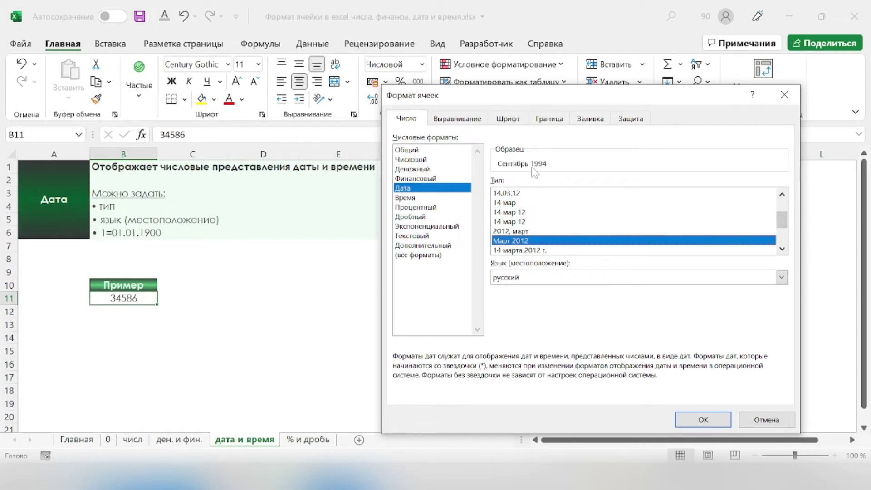
{"action": "left_click", "coordinate": [782, 248]}
{"action": "left_click", "coordinate": [782, 248]}
{"action": "left_click", "coordinate": [782, 249]}
{"action": "left_click", "coordinate": [782, 248]}
{"action": "left_click", "coordinate": [782, 248]}
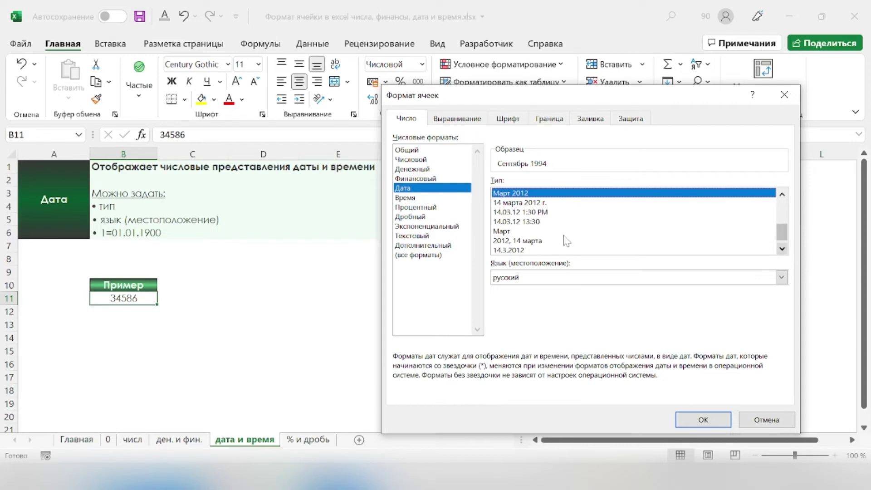
{"action": "left_click", "coordinate": [521, 230]}
{"action": "left_click", "coordinate": [782, 249]}
{"action": "left_click", "coordinate": [528, 250]}
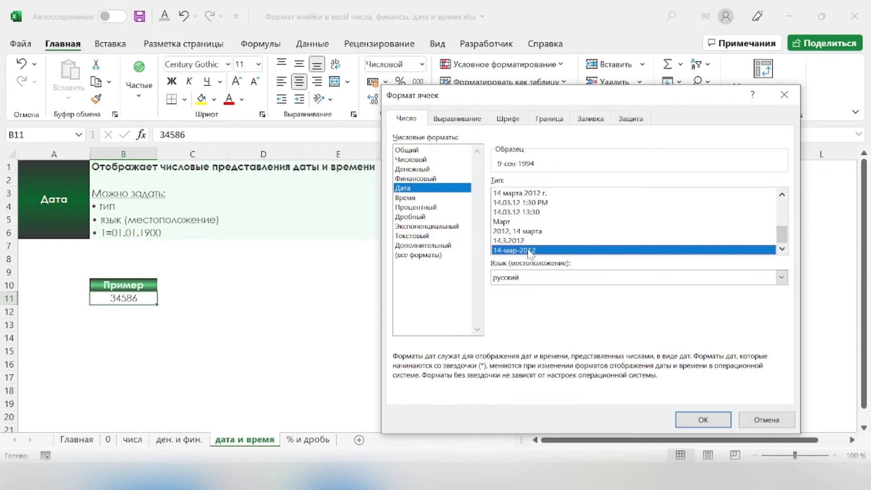
{"action": "key", "text": "Home"}
{"action": "key", "text": "Down"}
{"action": "key", "text": "Down"}
{"action": "key", "text": "Down"}
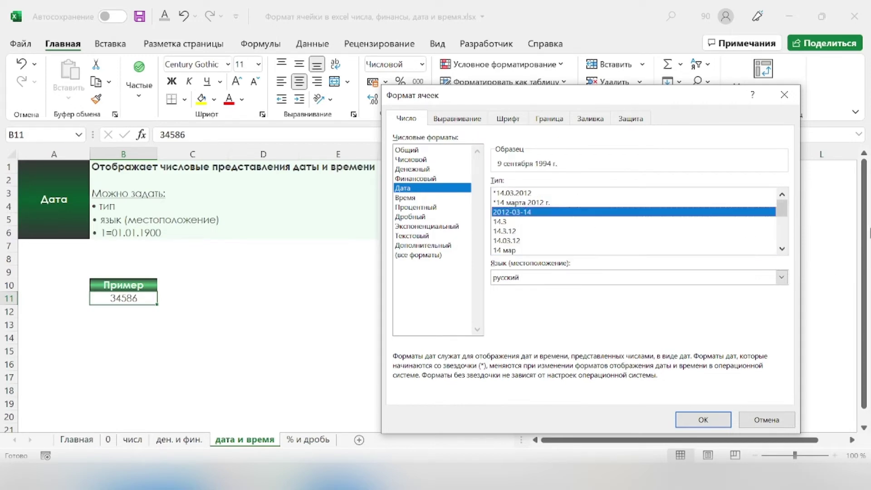
{"action": "key", "text": "Down"}
{"action": "key", "text": "Down"}
{"action": "key", "text": "Down"}
{"action": "key", "text": "Down"}
{"action": "key", "text": "Down"}
{"action": "key", "text": "Down"}
{"action": "key", "text": "Down"}
{"action": "key", "text": "Up"}
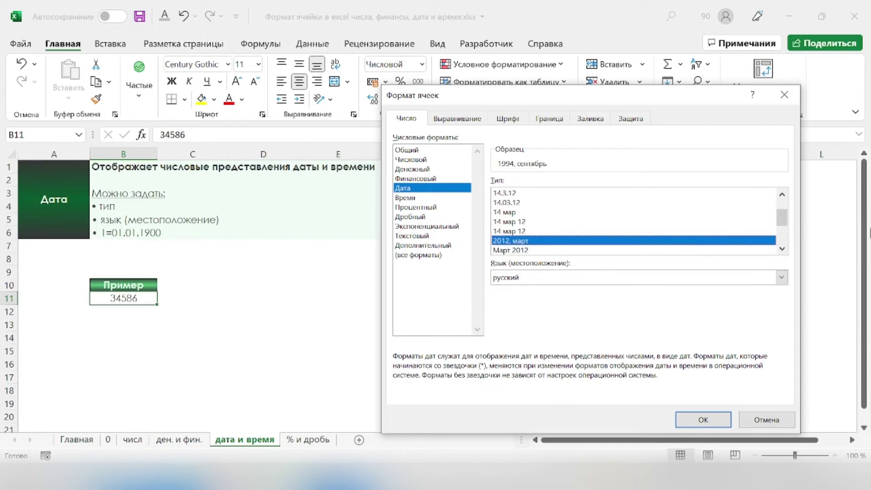
{"action": "left_click", "coordinate": [702, 421]}
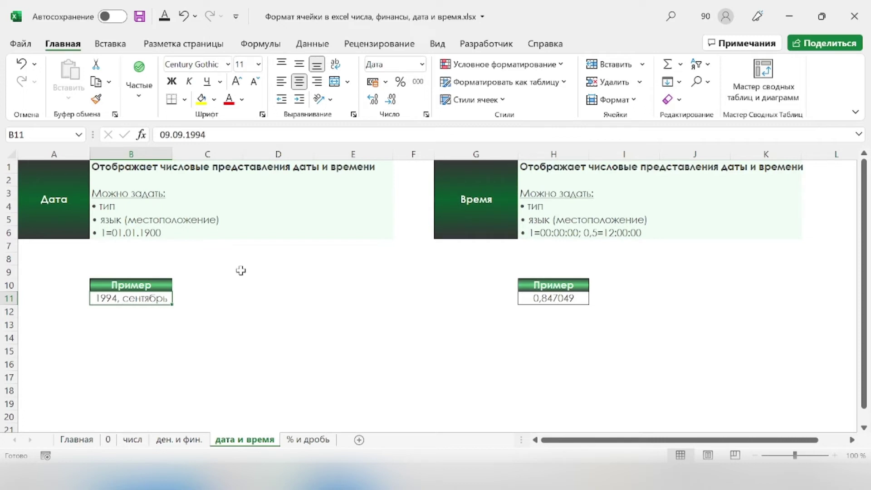
- Show H11's Время format types and select the 13:30:55 type
{"action": "left_click", "coordinate": [572, 301]}
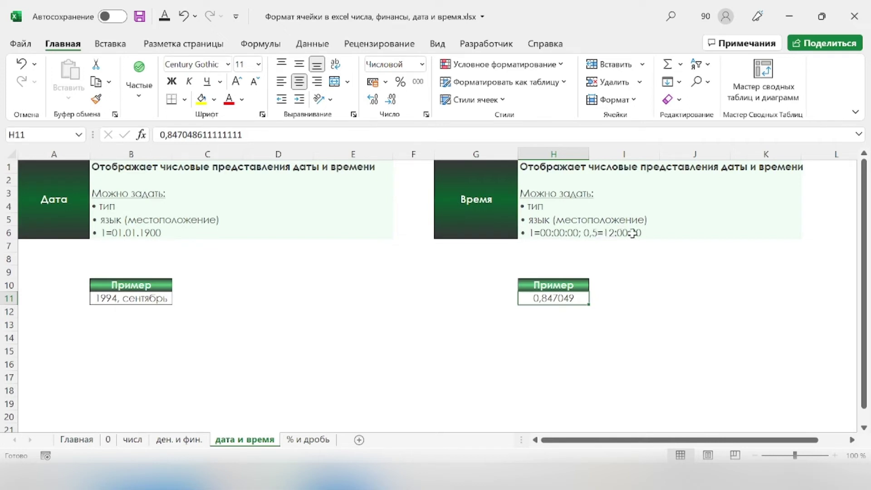
{"action": "right_click", "coordinate": [574, 298]}
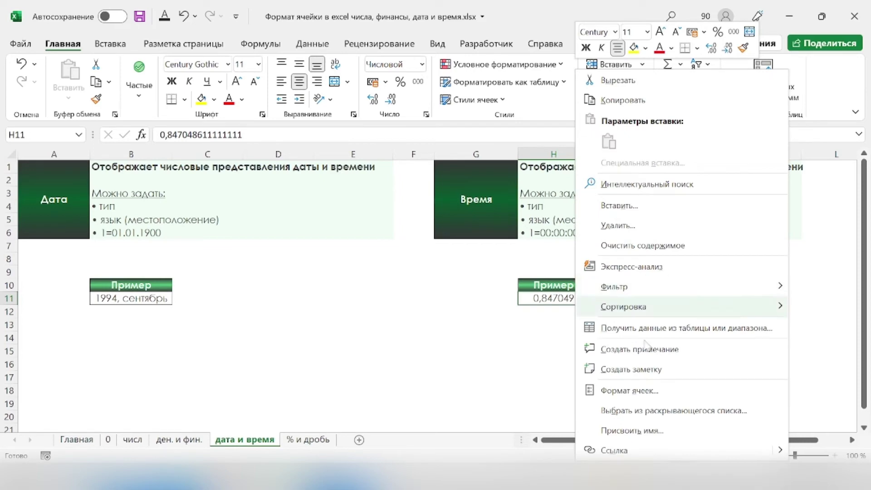
{"action": "left_click", "coordinate": [651, 392]}
{"action": "left_click_drag", "start_coordinate": [380, 97], "coordinate": [216, 91]}
{"action": "left_click", "coordinate": [111, 183]}
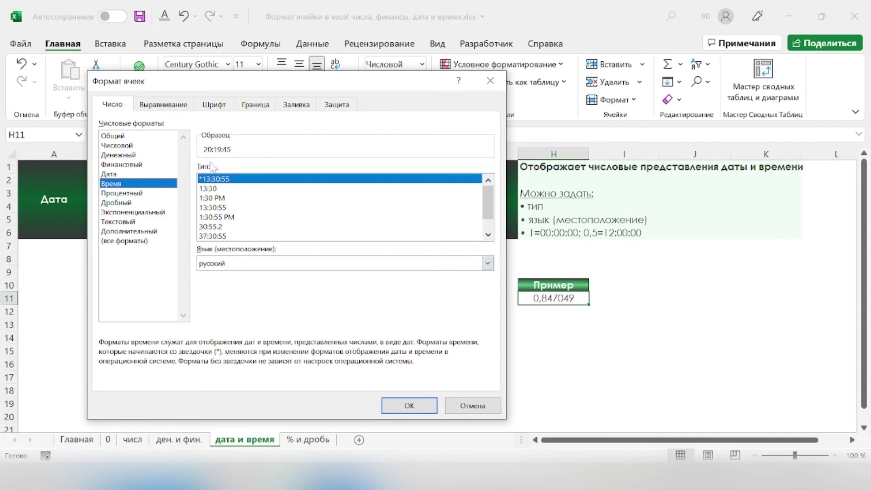
{"action": "left_click", "coordinate": [249, 187]}
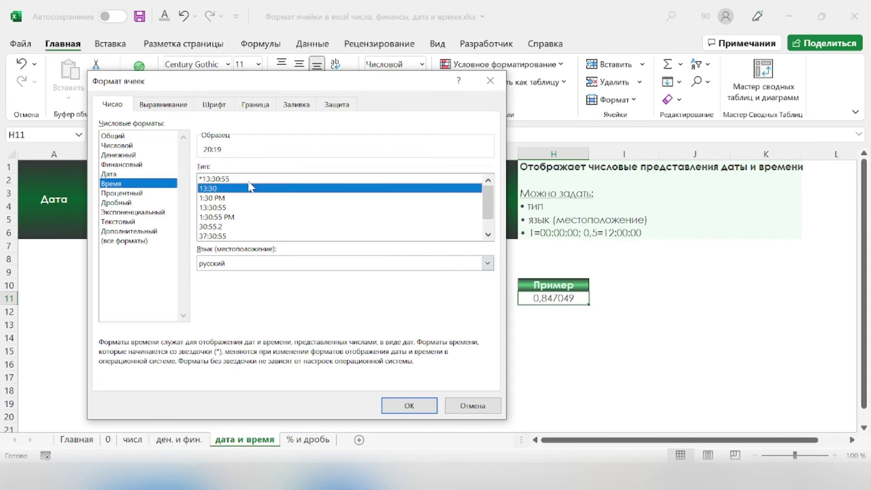
{"action": "key", "text": "Down"}
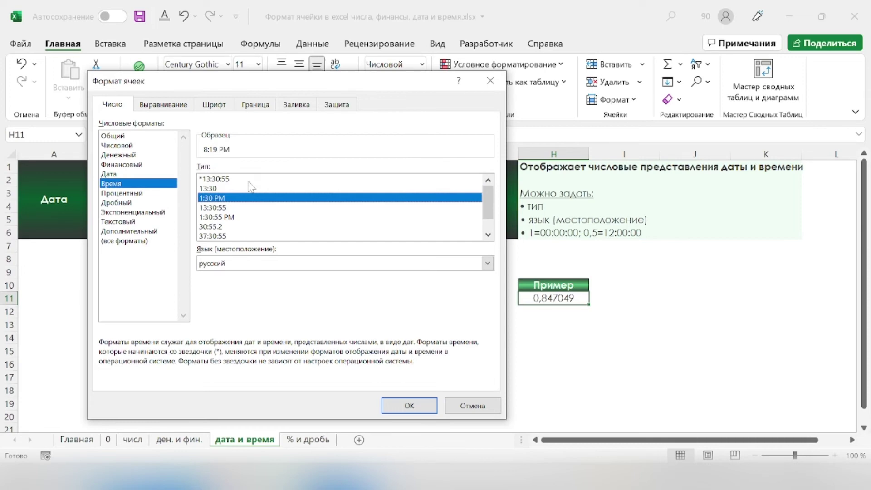
{"action": "key", "text": "Down"}
{"action": "scroll", "coordinate": [249, 187], "scroll_direction": "down", "scroll_amount": 1}
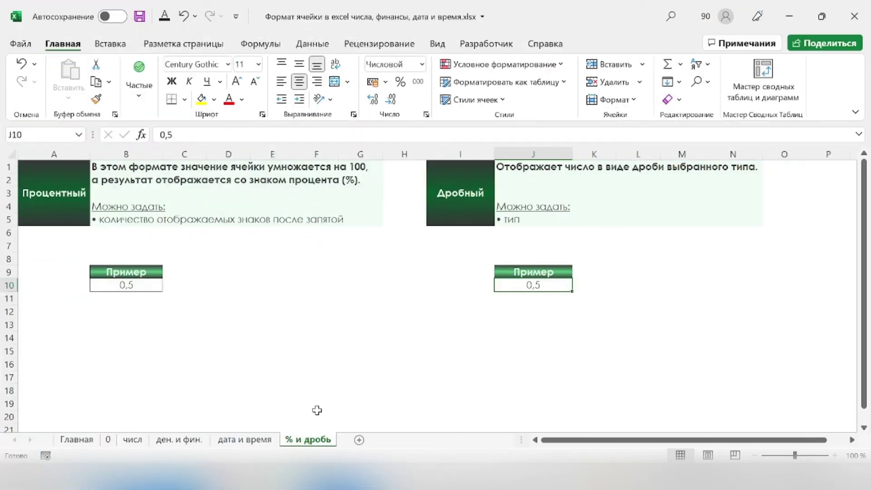
- Review the Процентный options for B10, cancel, then apply Percent Style to show 50%
{"action": "right_click", "coordinate": [121, 283]}
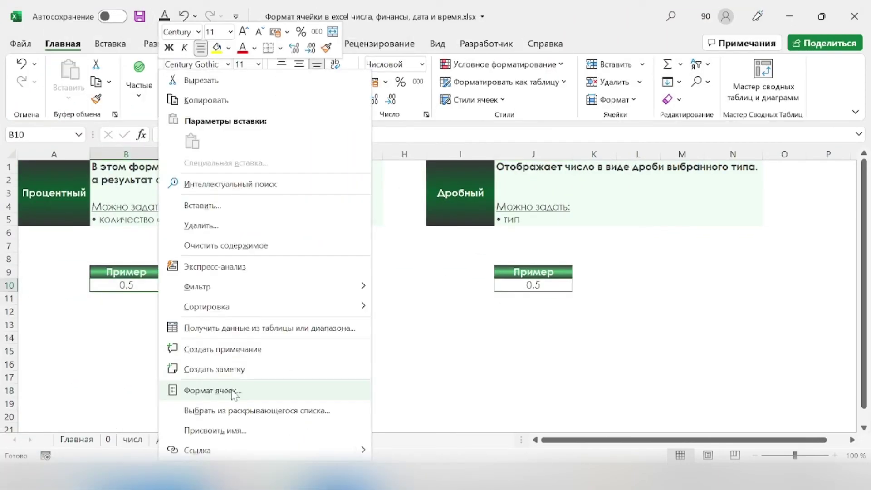
{"action": "left_click", "coordinate": [190, 387]}
{"action": "left_click", "coordinate": [424, 193]}
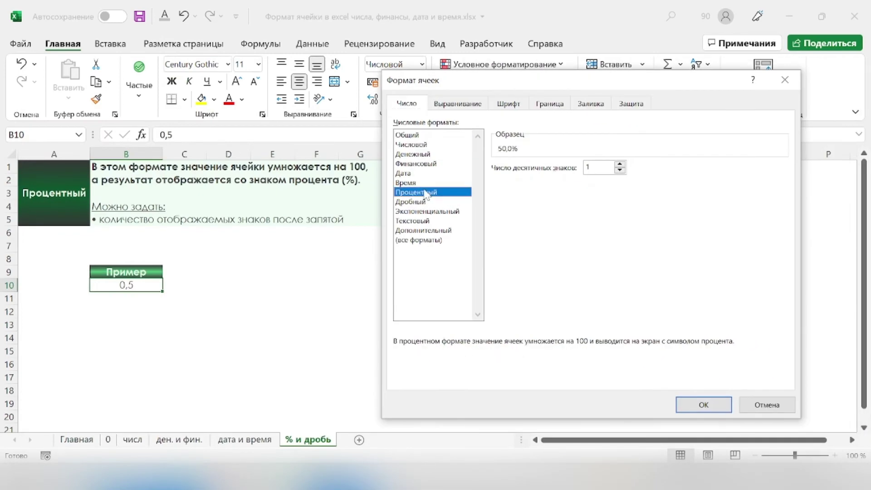
{"action": "left_click", "coordinate": [620, 171]}
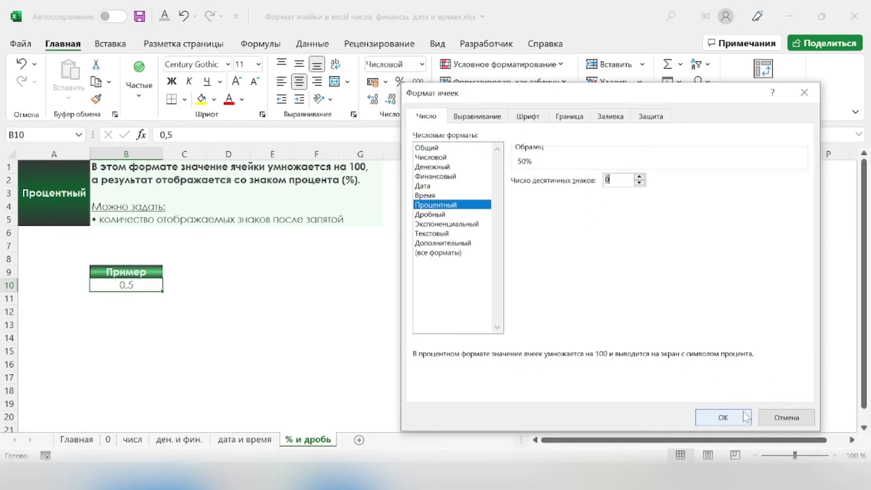
{"action": "left_click", "coordinate": [794, 420]}
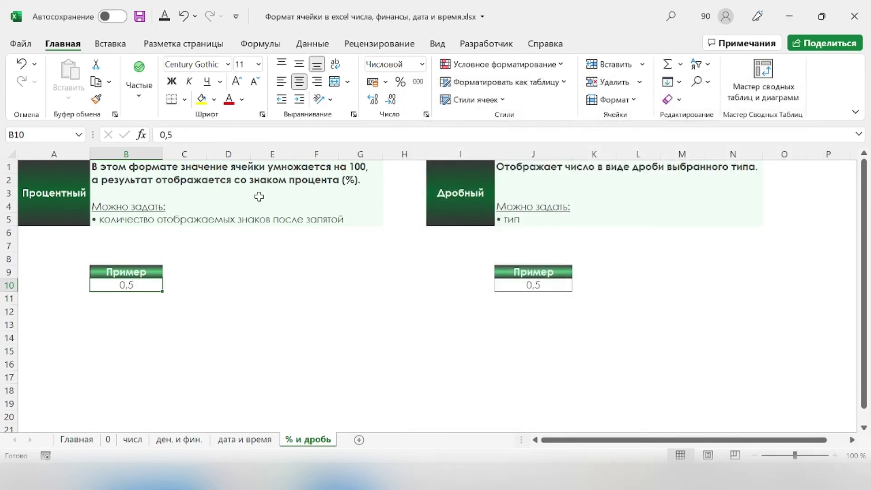
{"action": "left_click", "coordinate": [401, 82]}
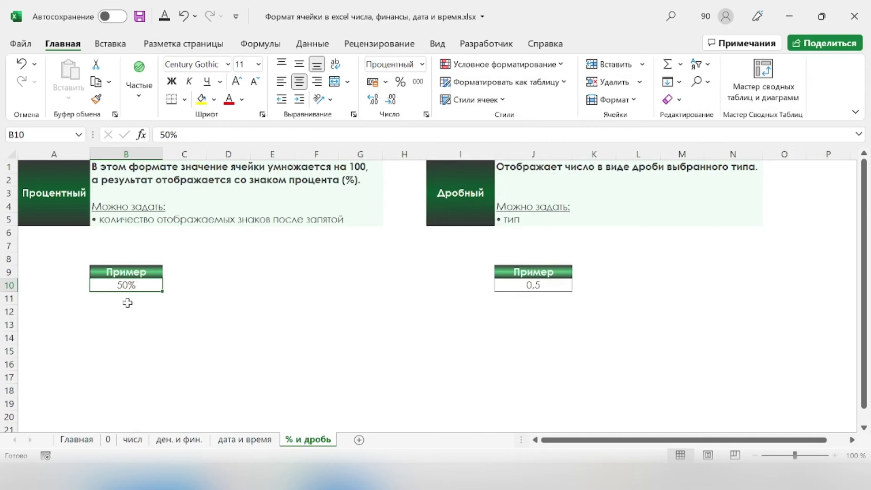
- Format J10 as a Дробный quarters fraction so 0,5 displays as 2/4
{"action": "left_click", "coordinate": [552, 285]}
{"action": "right_click", "coordinate": [552, 286]}
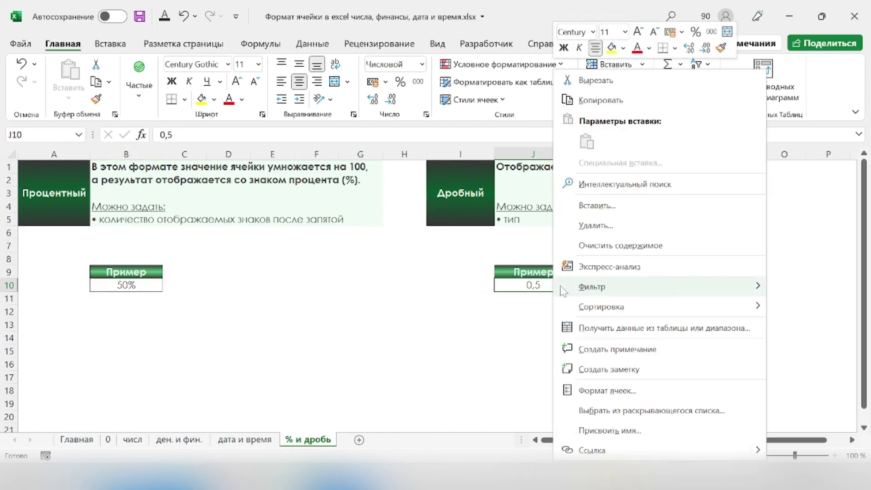
{"action": "left_click", "coordinate": [594, 388]}
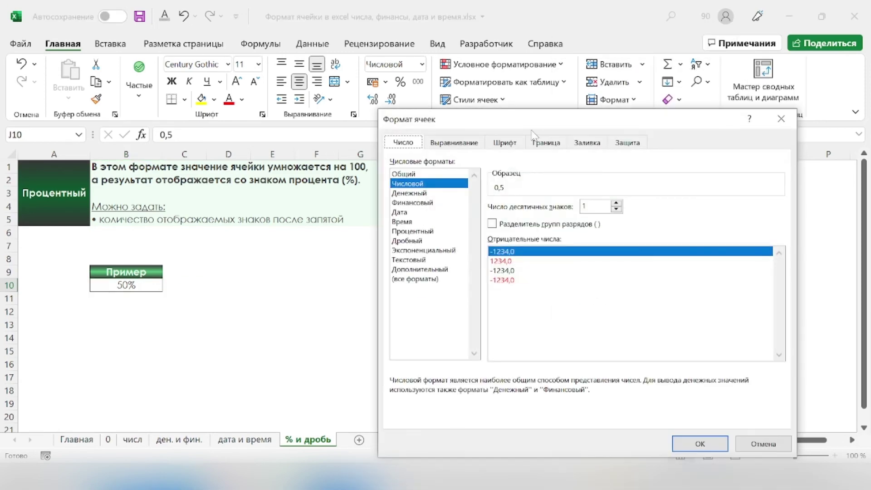
{"action": "left_click_drag", "start_coordinate": [457, 108], "coordinate": [88, 108]}
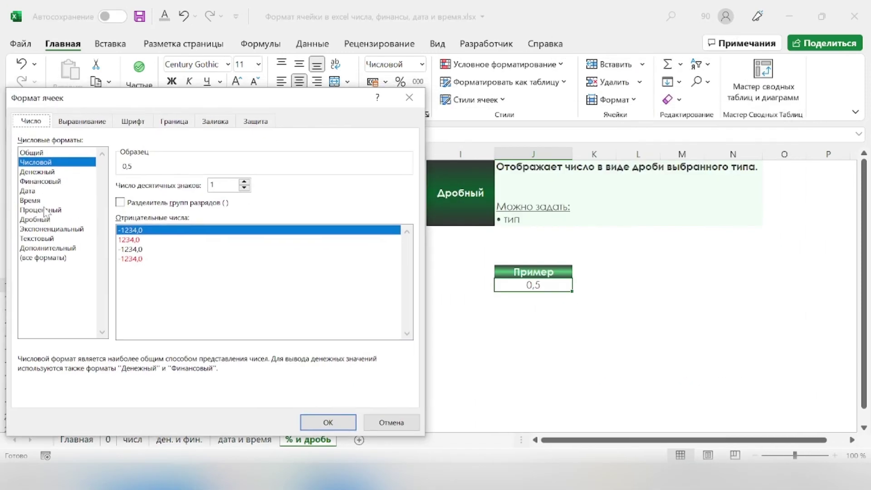
{"action": "left_click", "coordinate": [48, 220]}
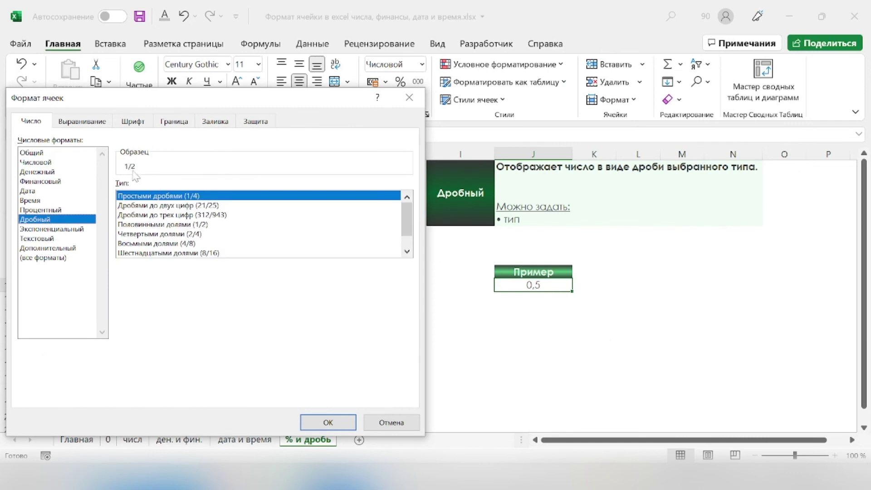
{"action": "left_click", "coordinate": [193, 234]}
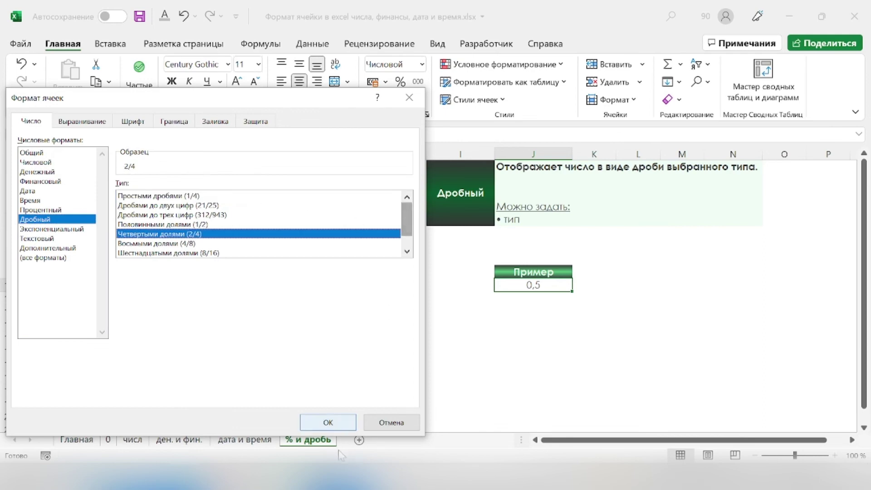
{"action": "left_click", "coordinate": [338, 422]}
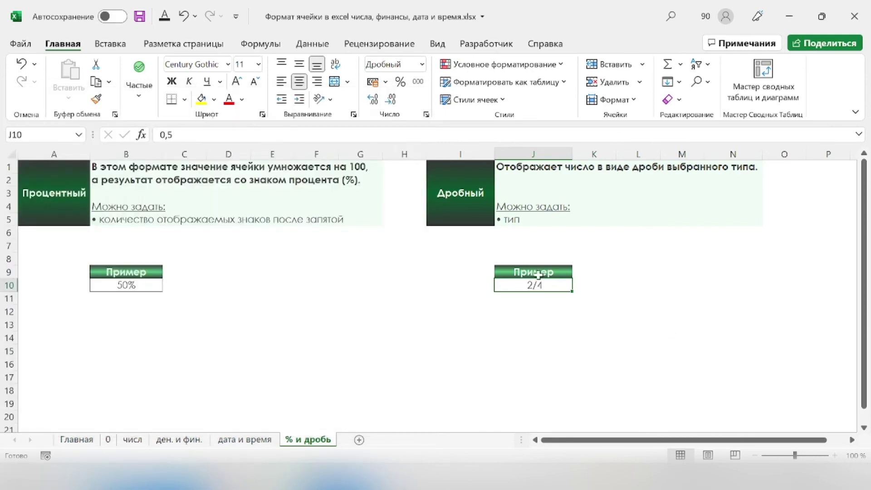